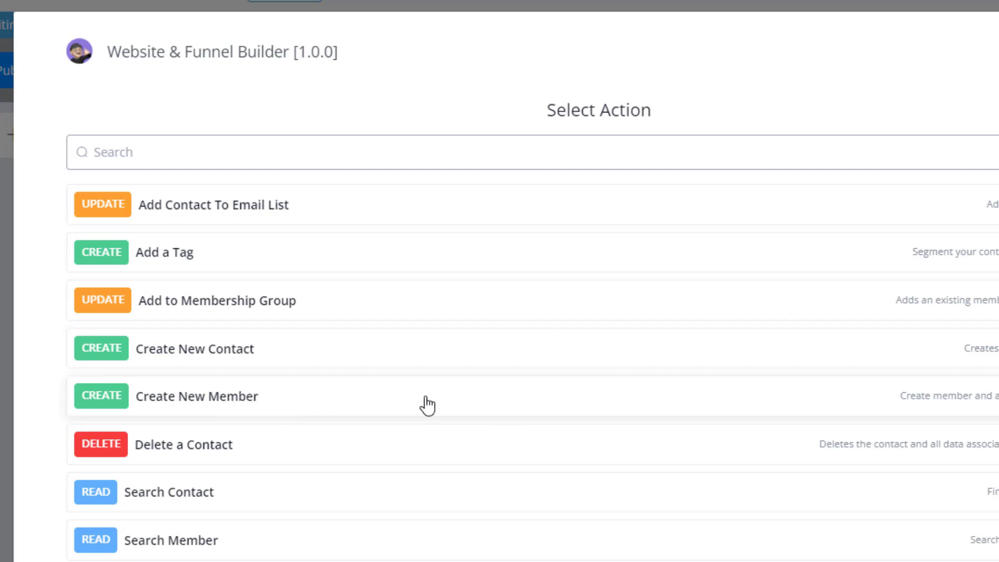
Step: Choose the Create New Member action, read its note, and select Challenge Replays as the membership group
click(183, 404)
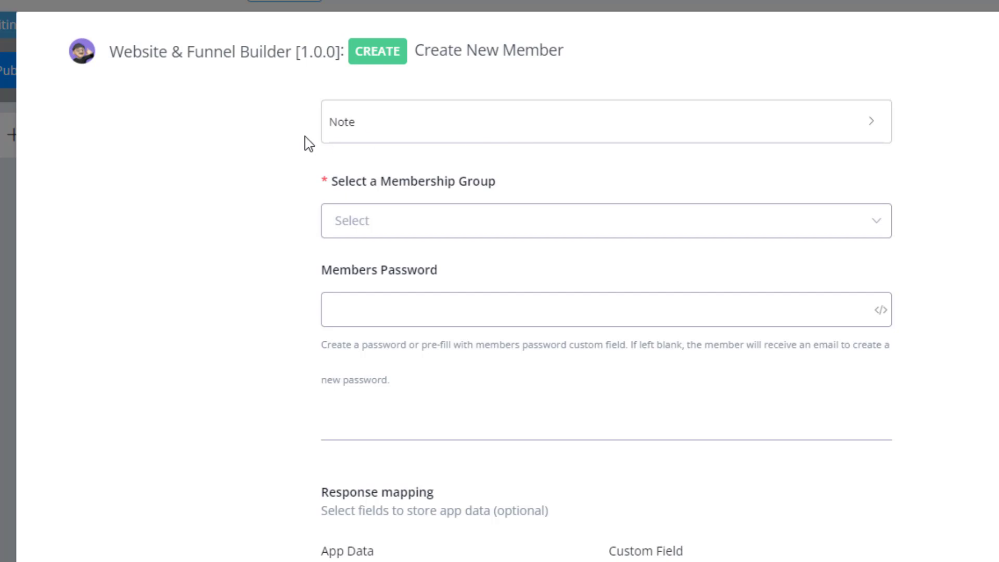
click(462, 135)
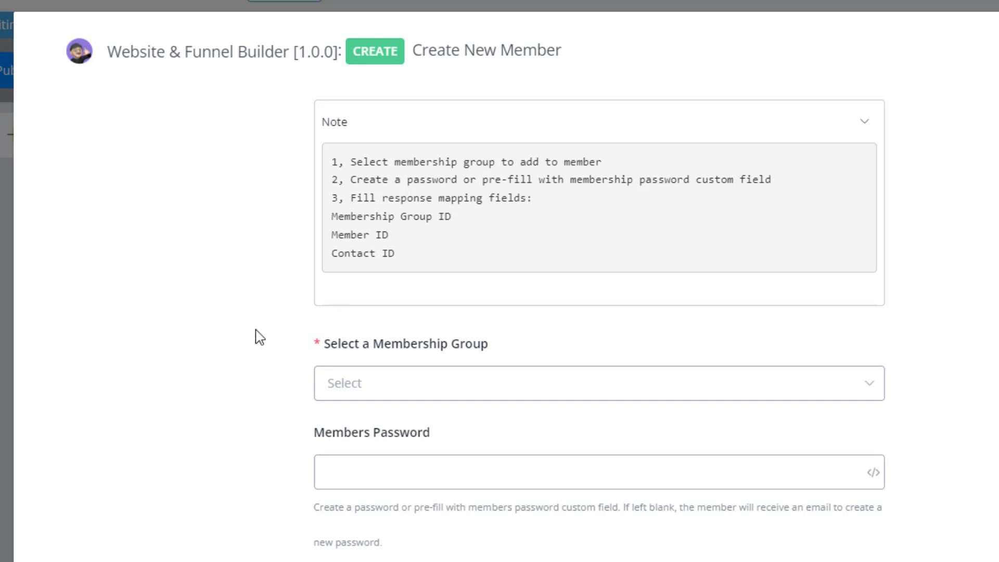
click(872, 132)
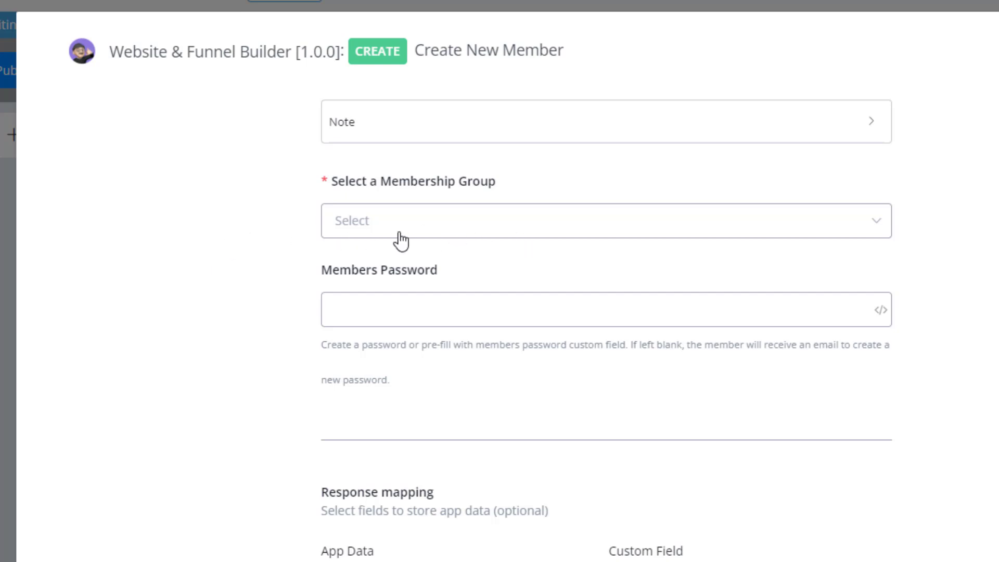
click(569, 223)
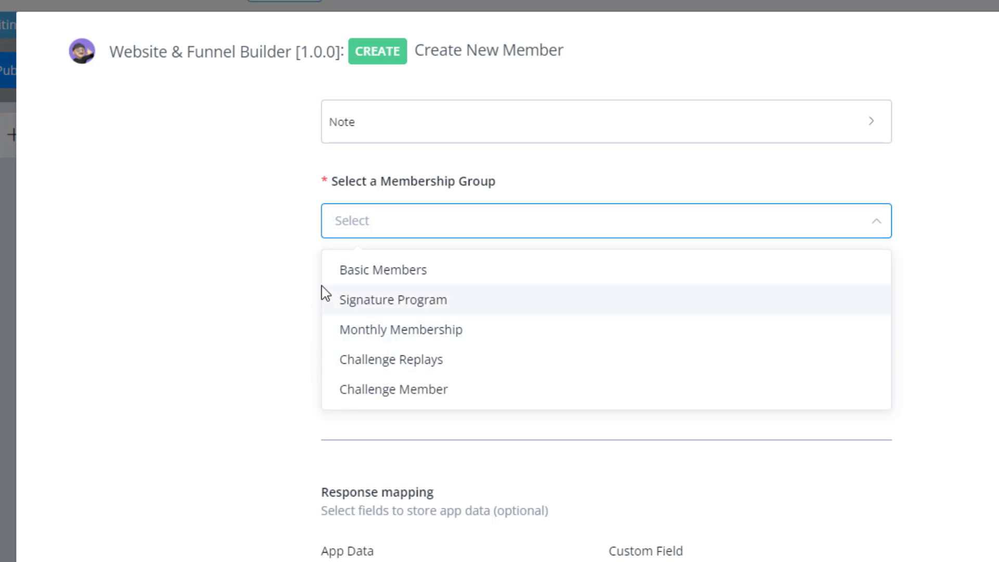
click(358, 366)
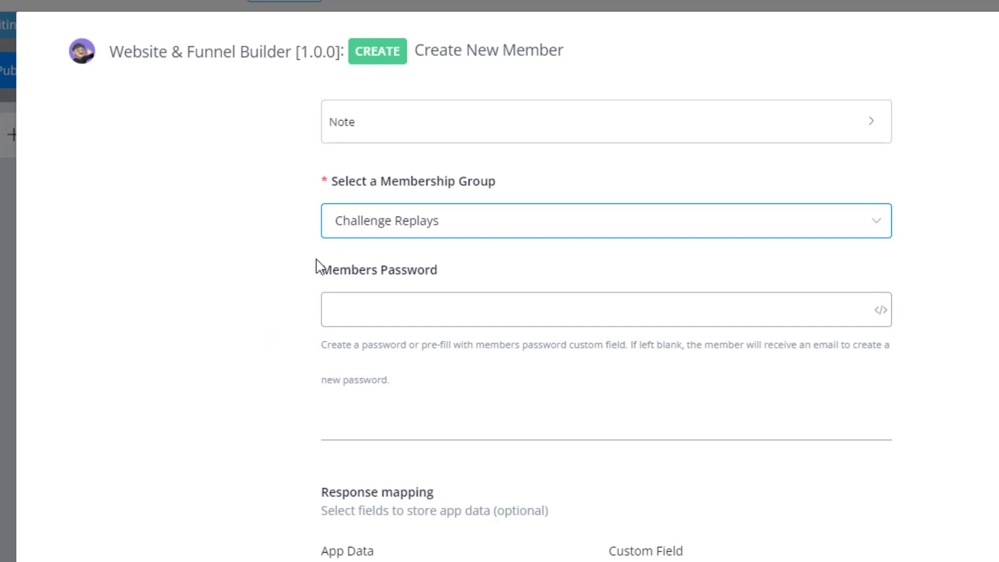
click(313, 293)
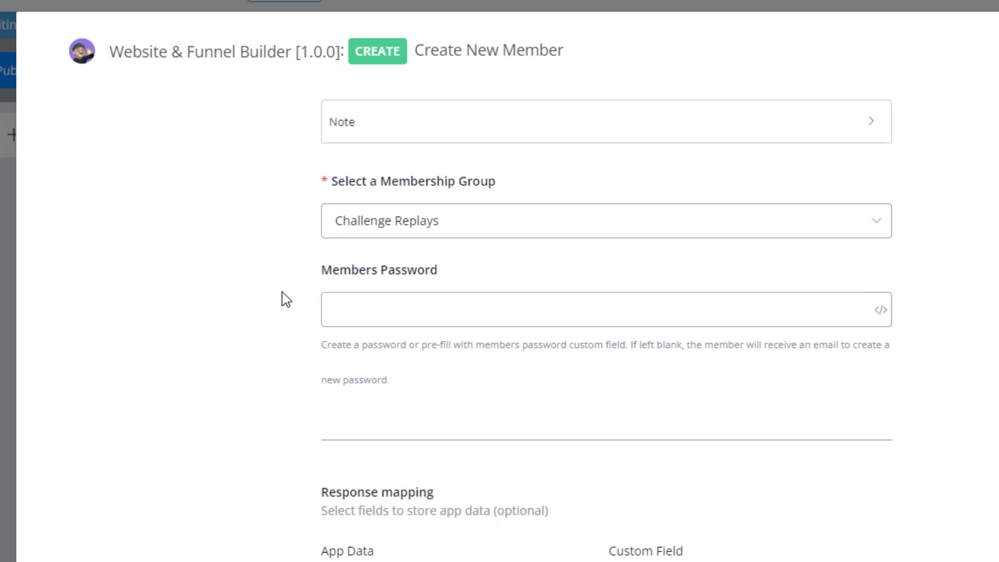
Step: Try entering a fixed password in the Members Password field and clear it again
click(424, 310)
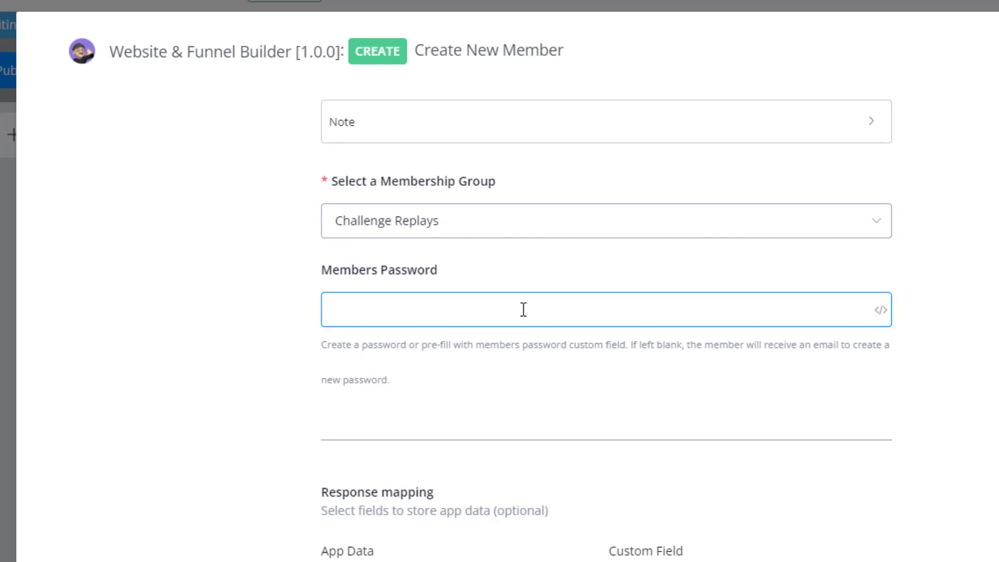
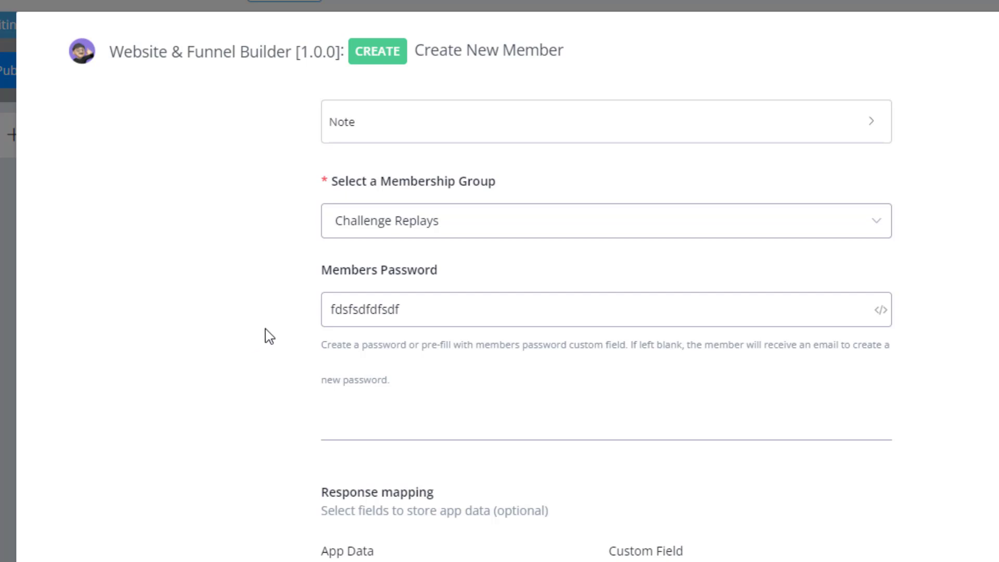
click(404, 309)
drag(404, 309, 319, 314)
key(BackSpace)
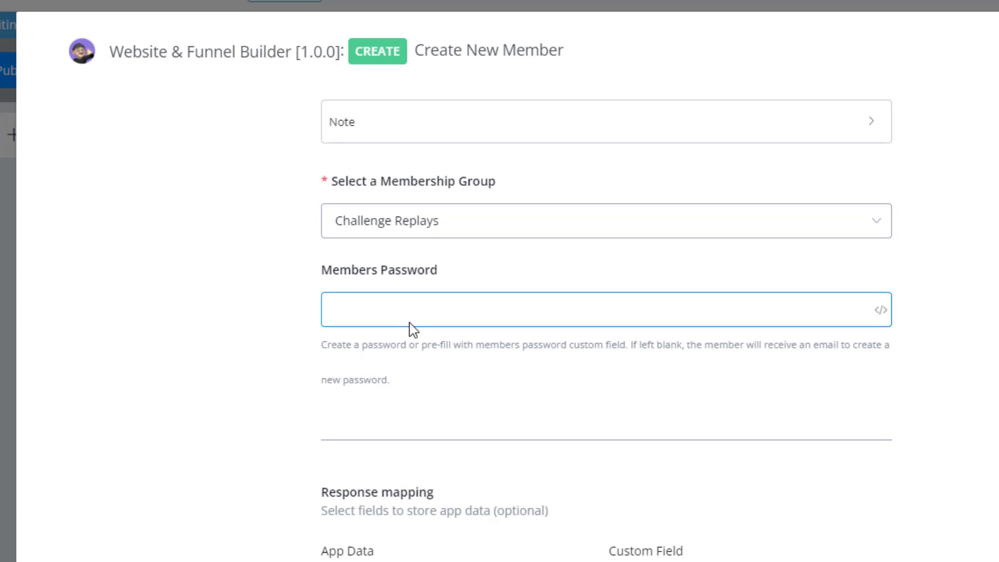
Step: Map the Membership Group ID response to a new number custom field named membergroupid
scroll(168, 432, down, 1)
scroll(167, 432, down, 4)
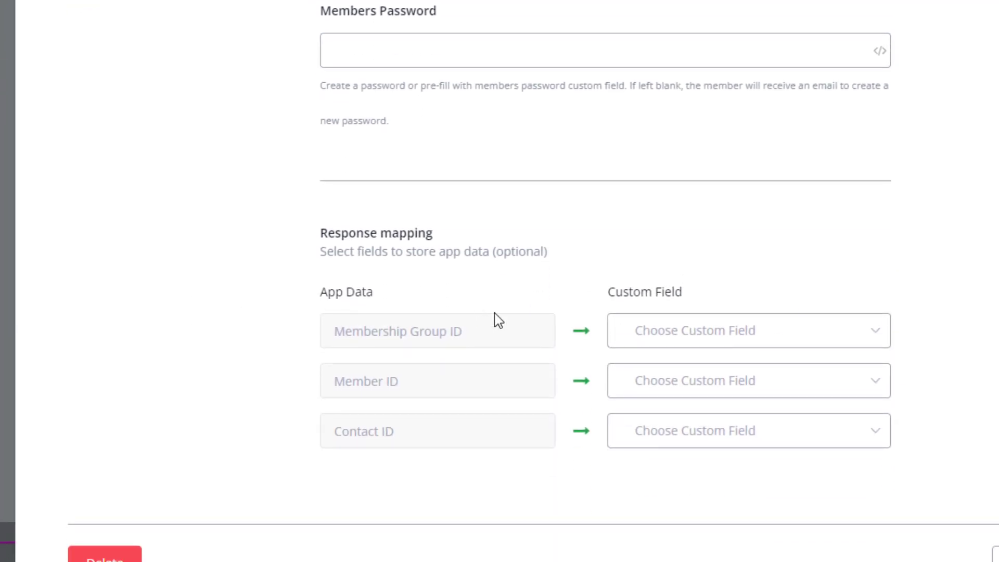
click(806, 344)
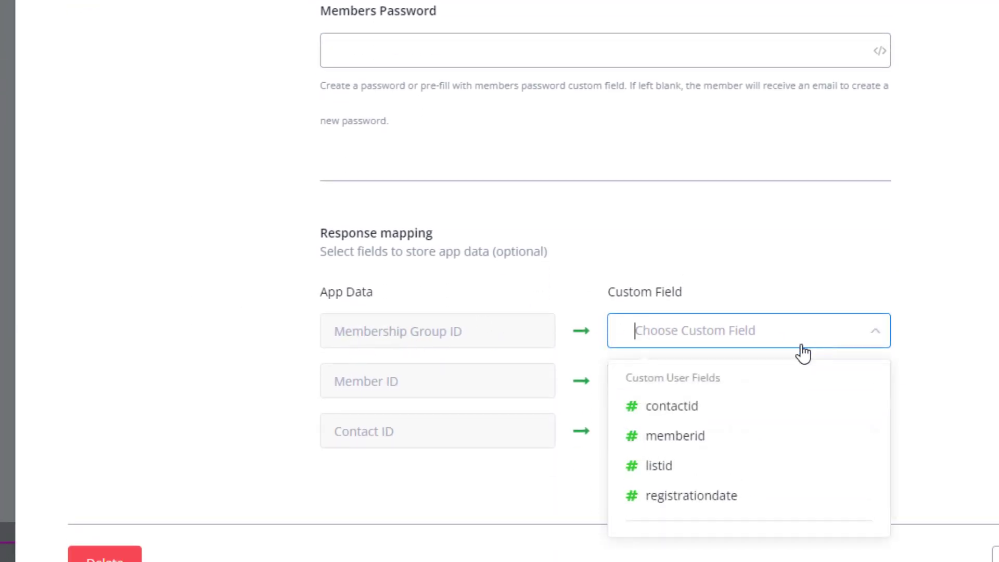
click(691, 438)
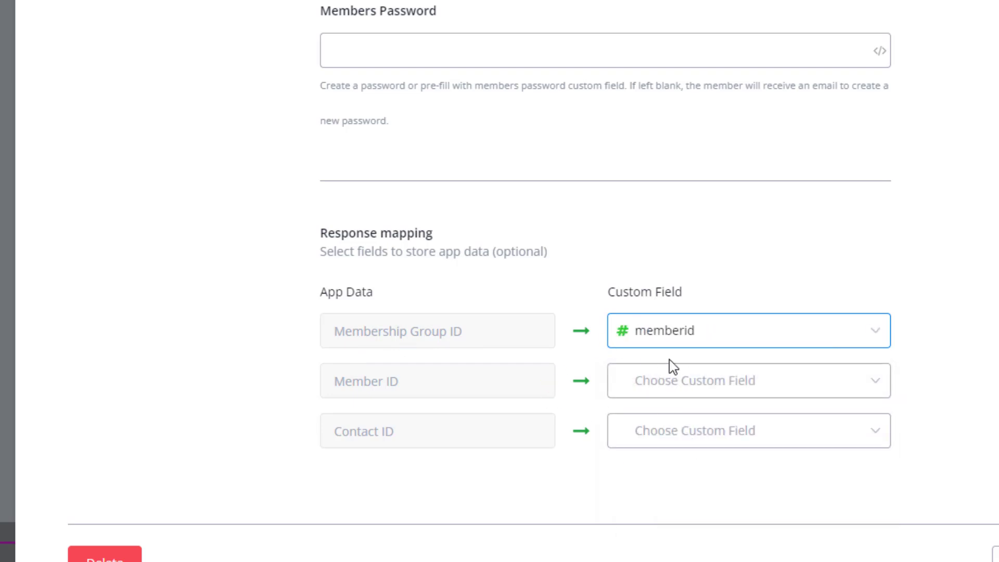
click(731, 342)
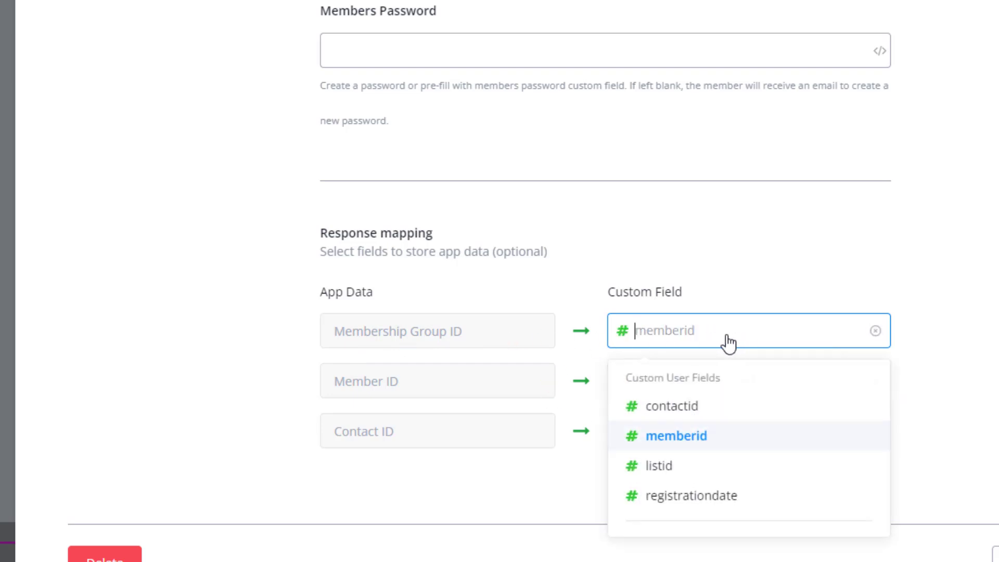
text(mem)
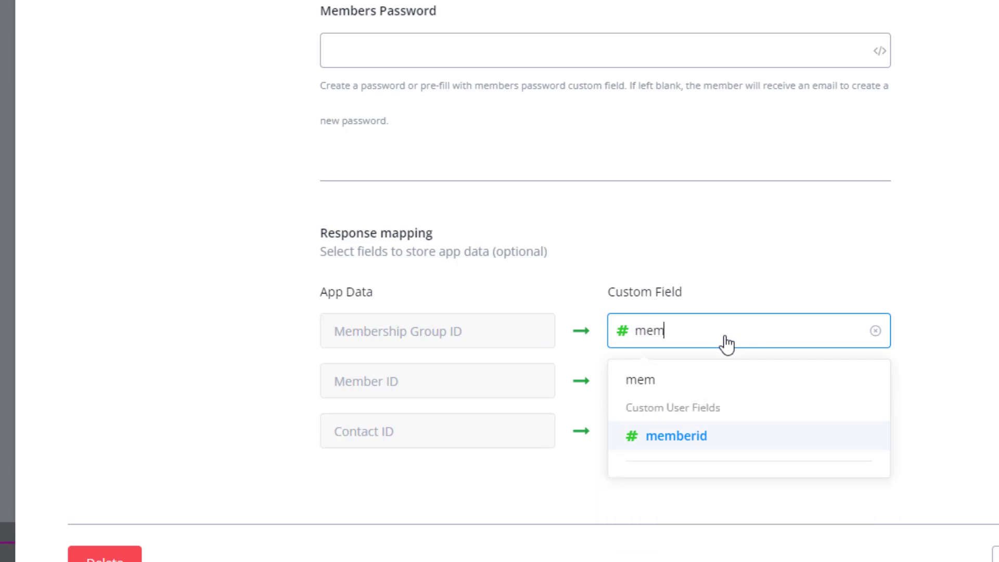
text(bergro)
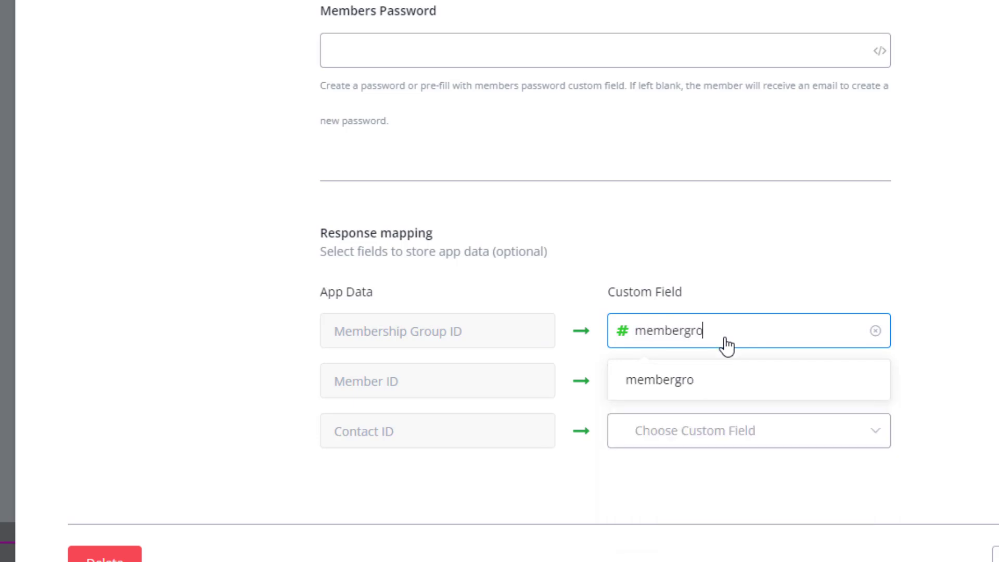
text(upid)
click(687, 384)
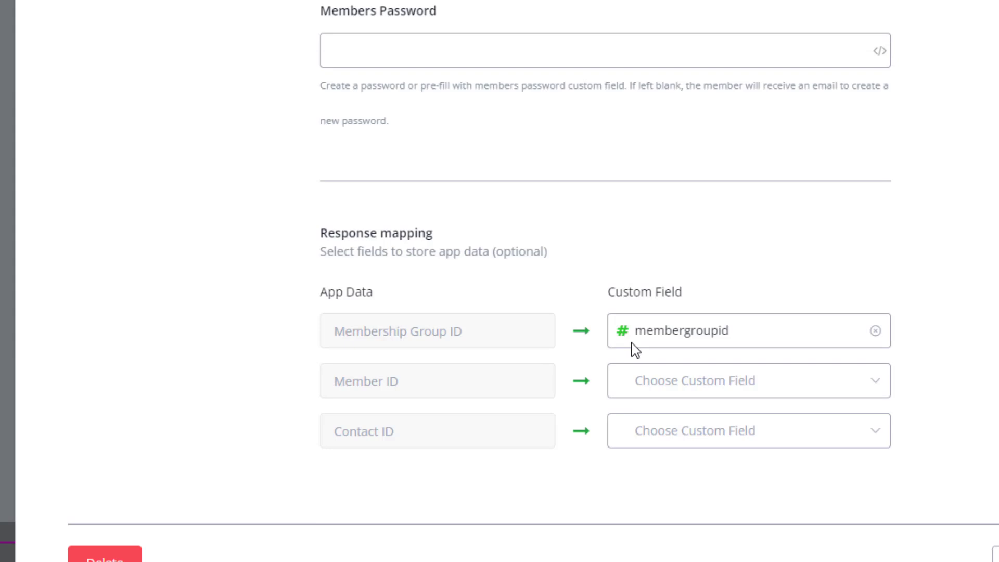
Step: Map Member ID to the memberid field and Contact ID to the contactid field, and save the action
click(647, 392)
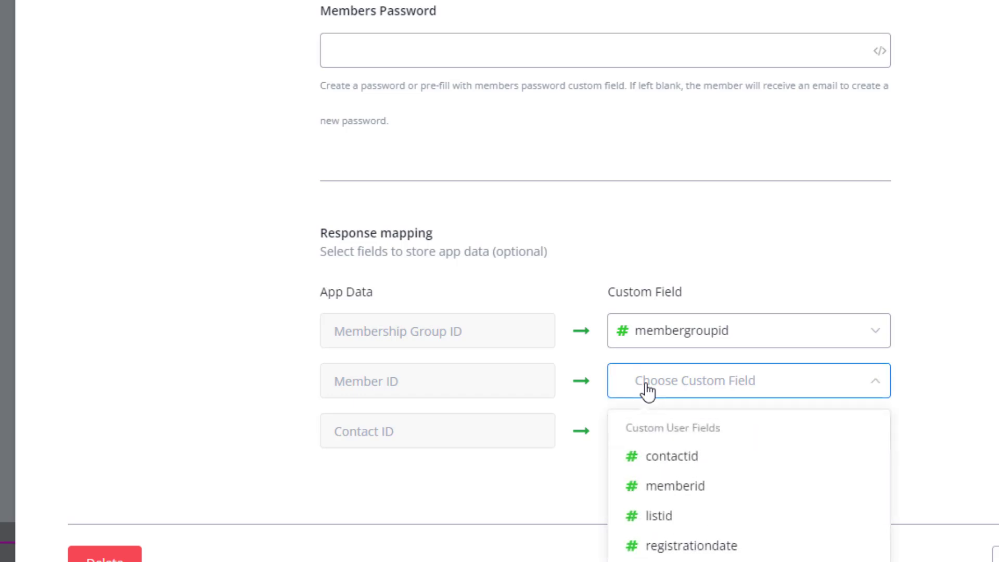
click(720, 486)
click(671, 446)
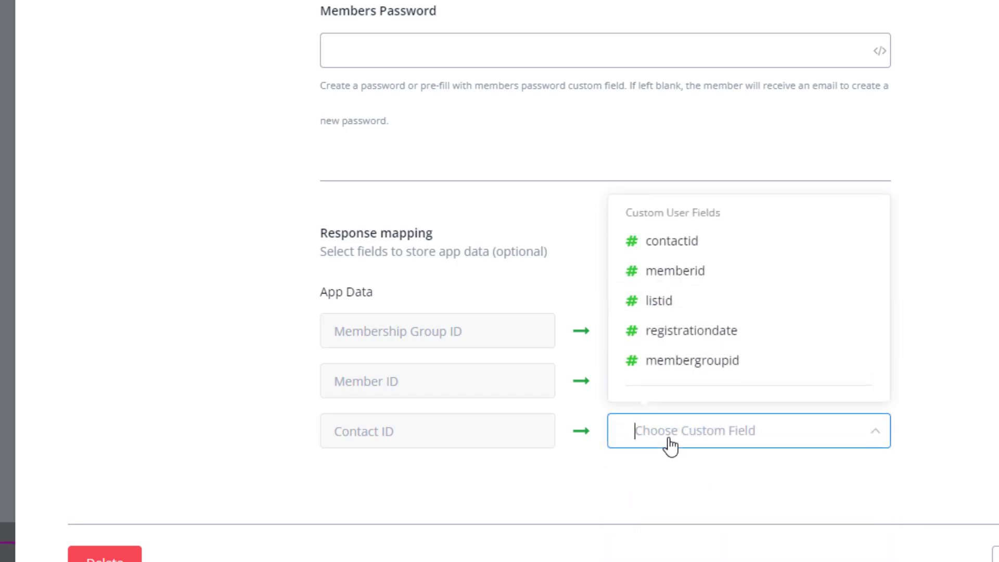
click(679, 243)
click(798, 495)
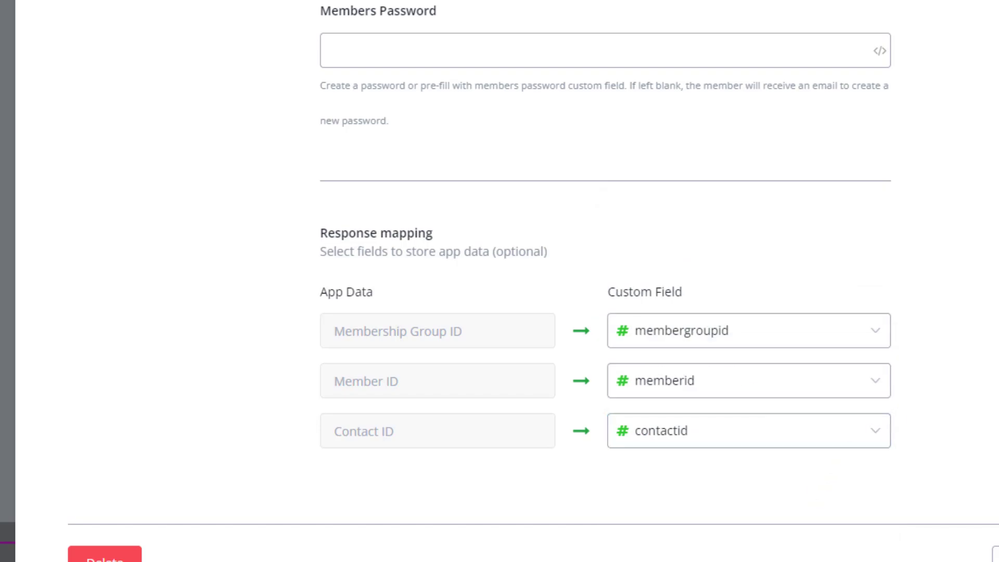
click(998, 557)
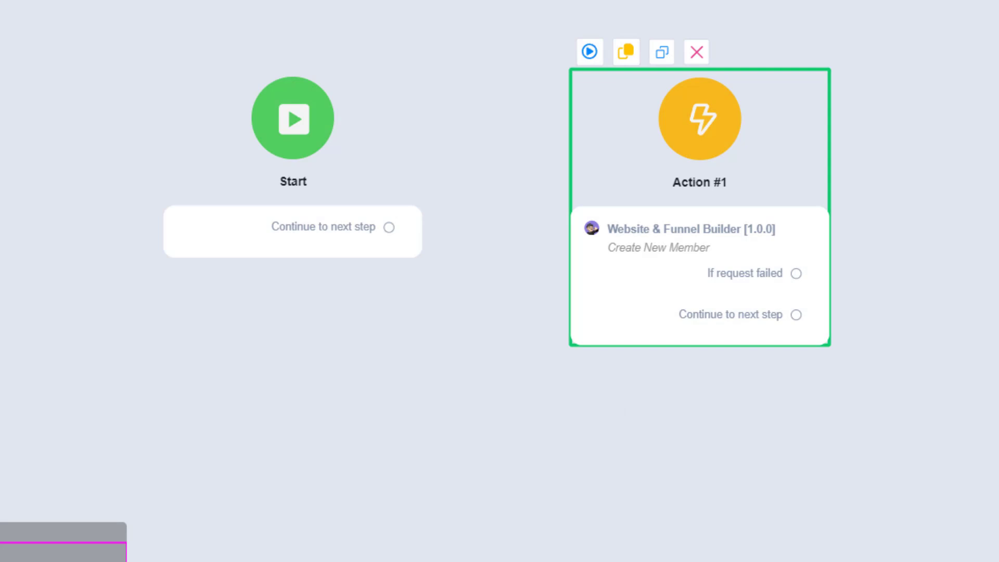
Step: Make room beside the Start step and add a Question step with a text item between Start and Action #1
drag(319, 218, 131, 264)
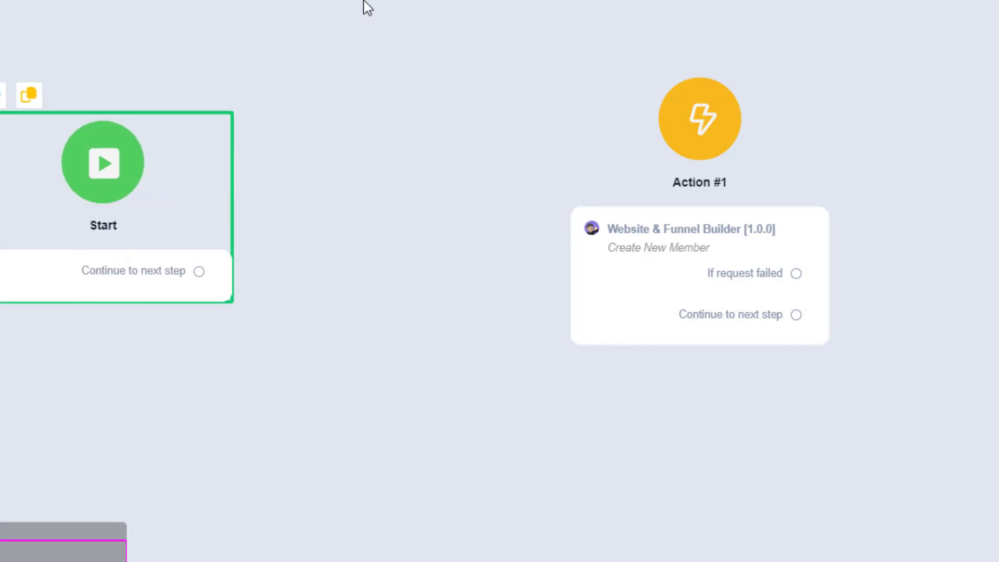
right_click(350, 24)
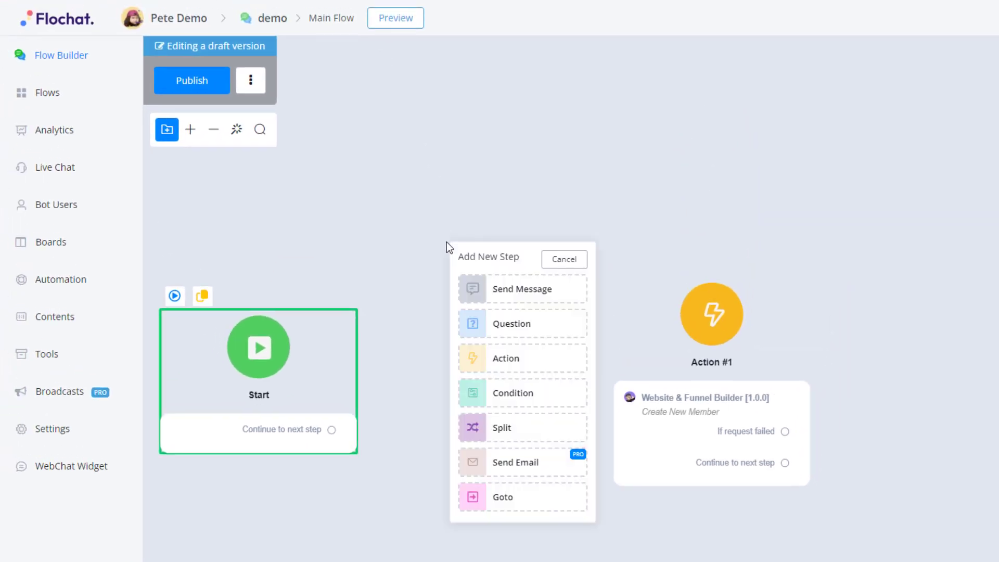
click(489, 331)
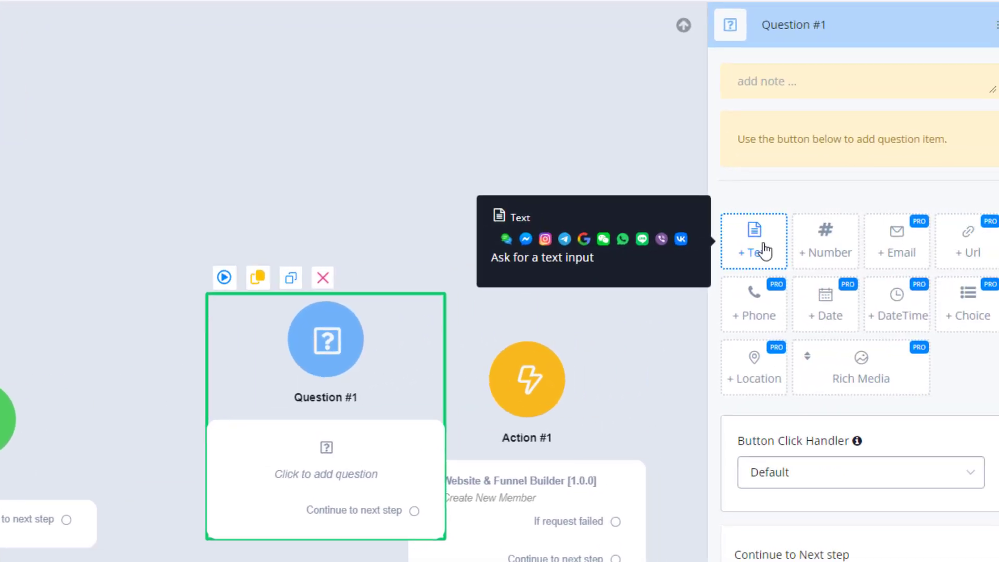
click(742, 241)
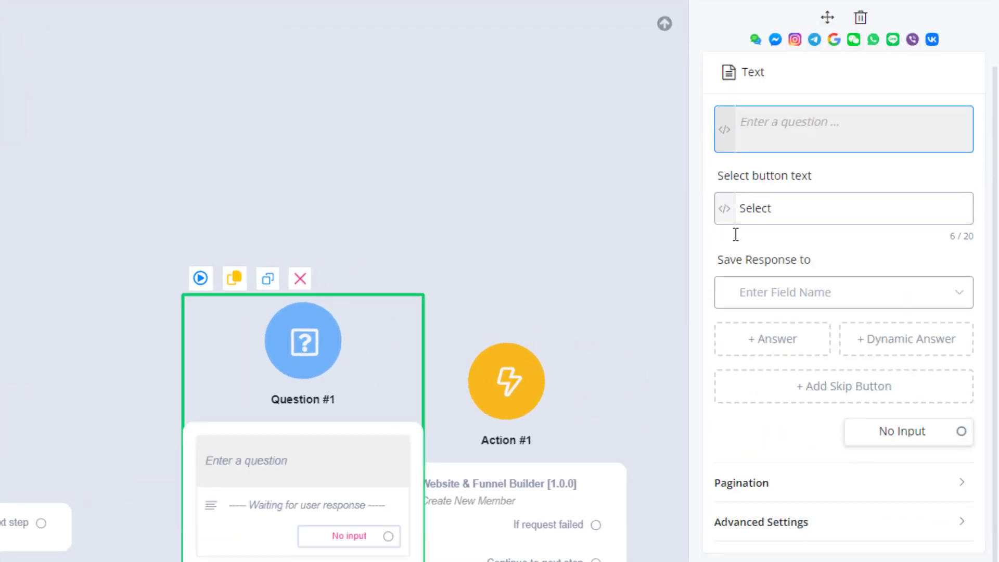
Step: Set the question to "Create a new password" and save its response to a new text custom field named password
click(775, 124)
text(Create a )
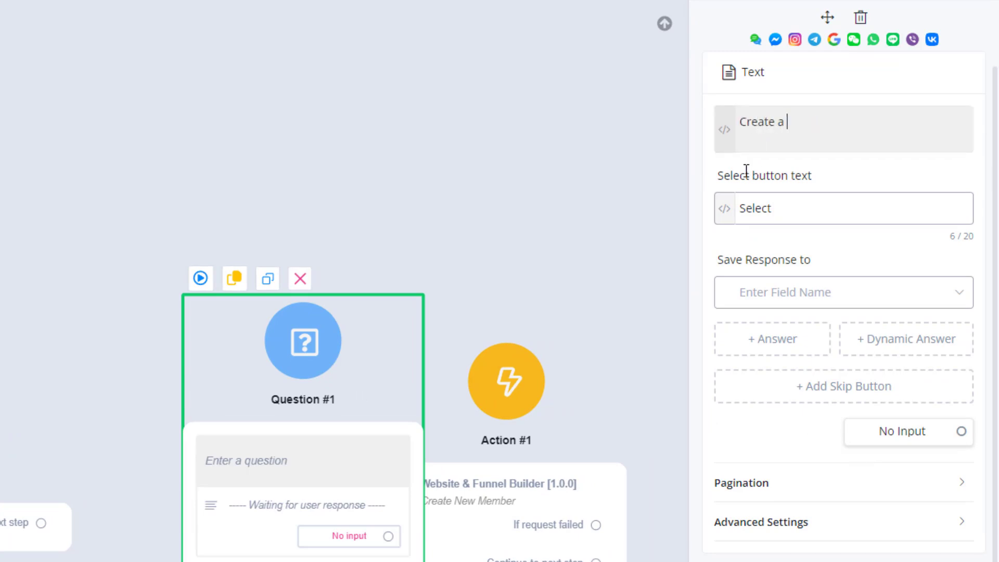
text(new password)
click(792, 303)
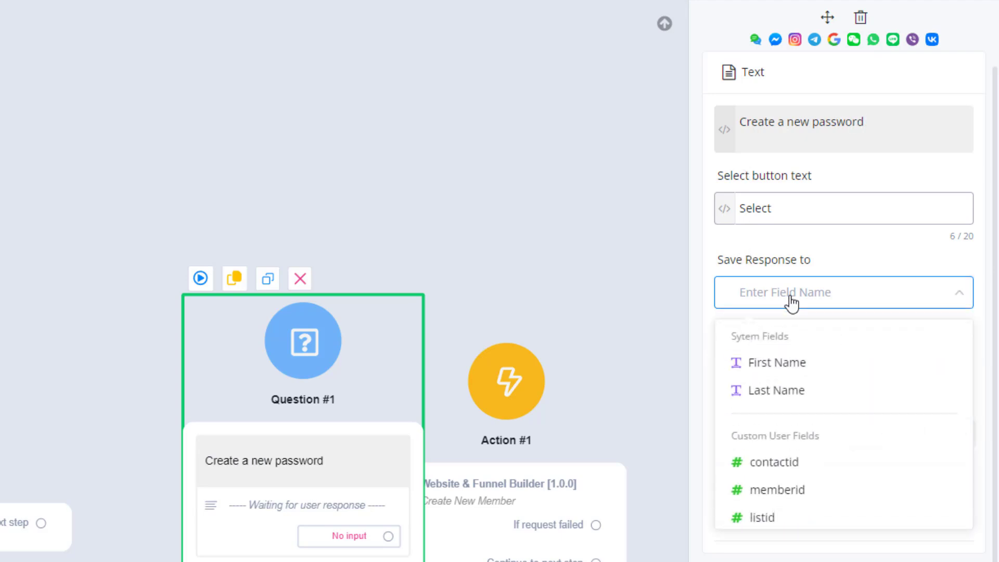
text(password)
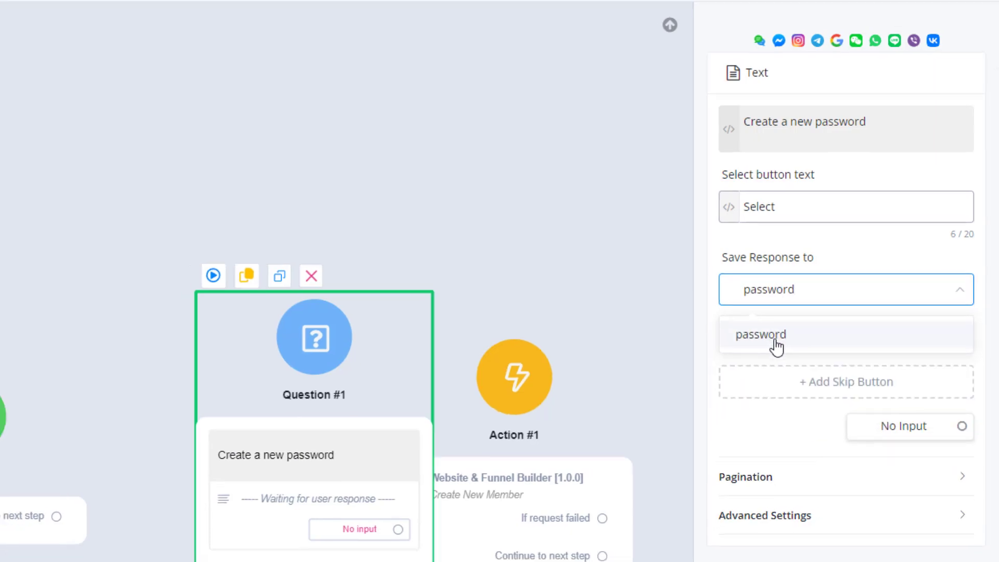
click(775, 341)
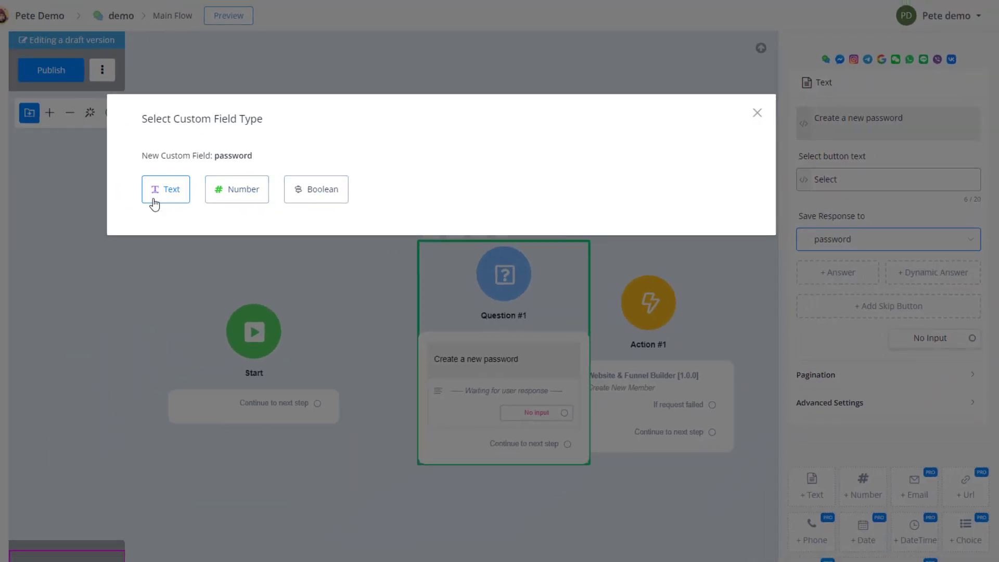
click(154, 202)
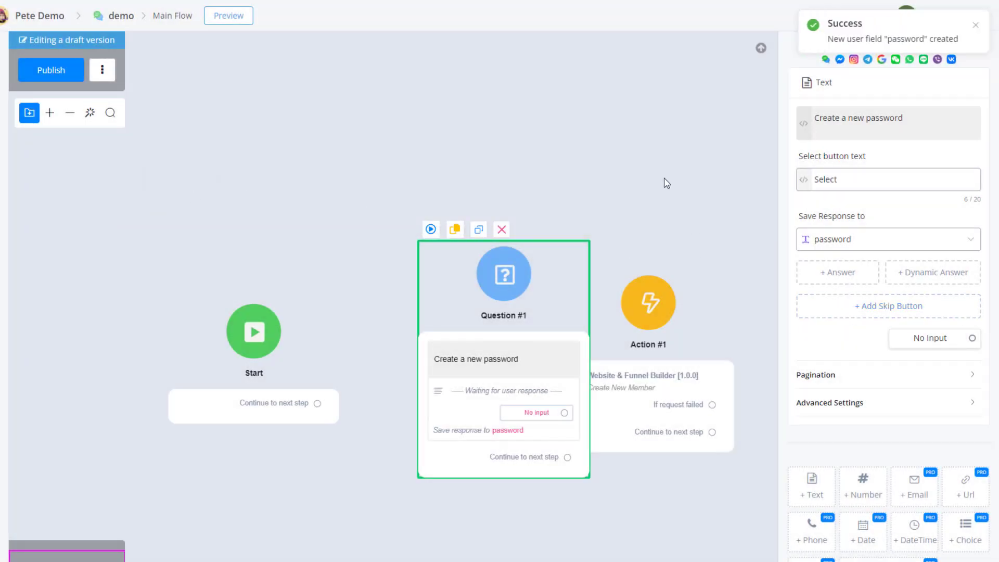
Step: Reposition Question #1 and connect Start to Question #1 and Question #1 to Action #1
drag(436, 466, 367, 427)
drag(318, 404, 446, 238)
drag(509, 421, 648, 324)
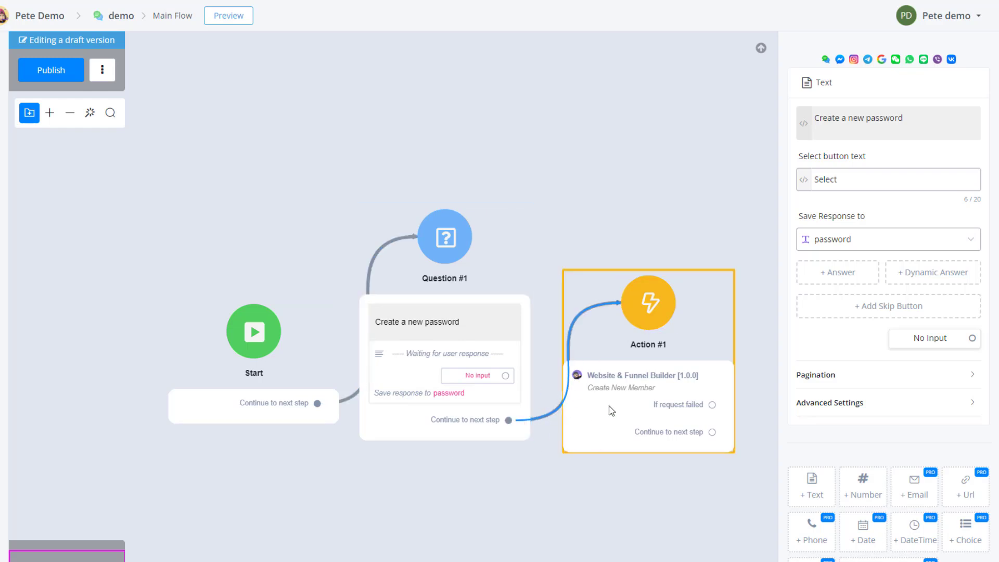
Step: Fill the Create New Member action's Members Password with the password custom field and save the action
click(632, 388)
click(835, 170)
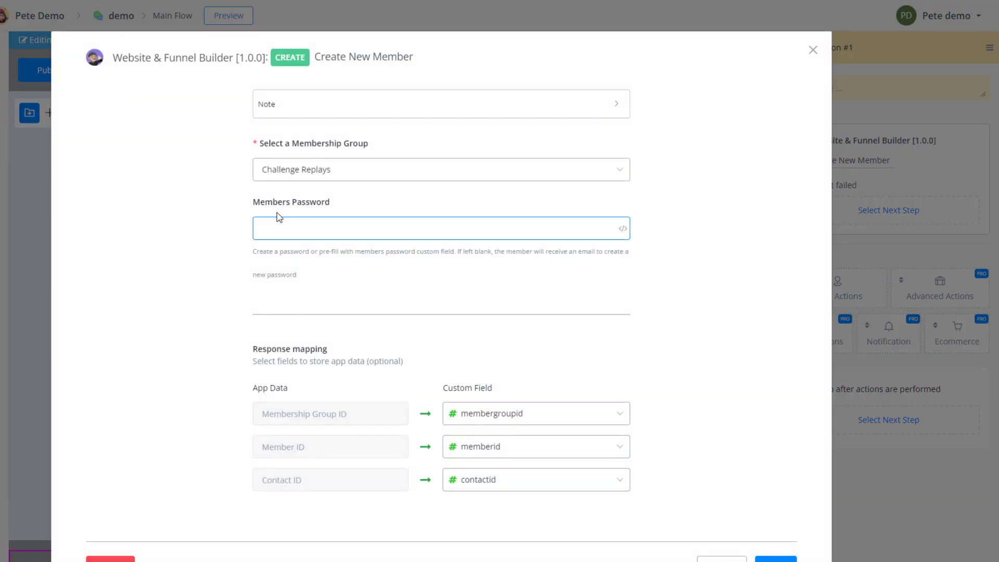
click(623, 229)
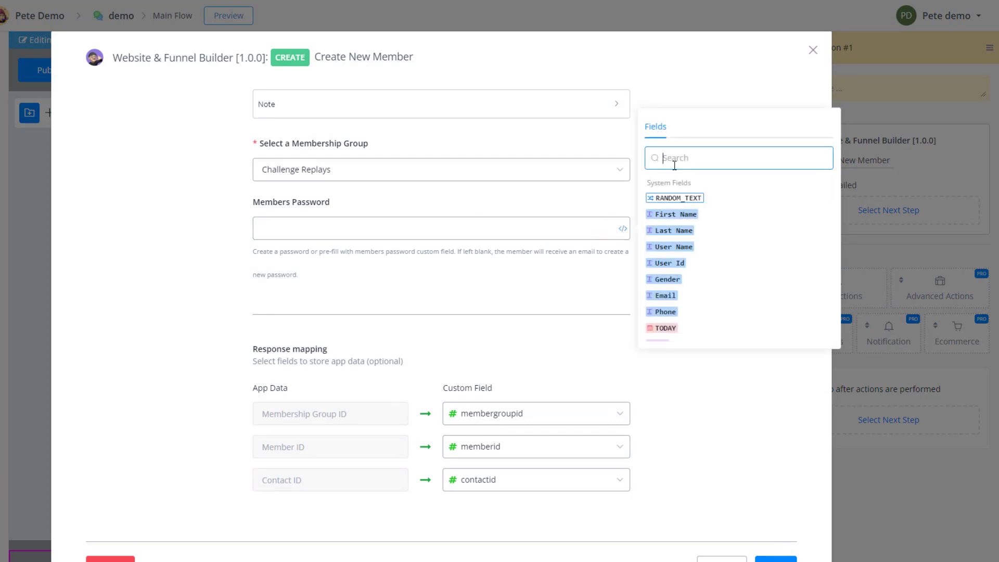
text(pass)
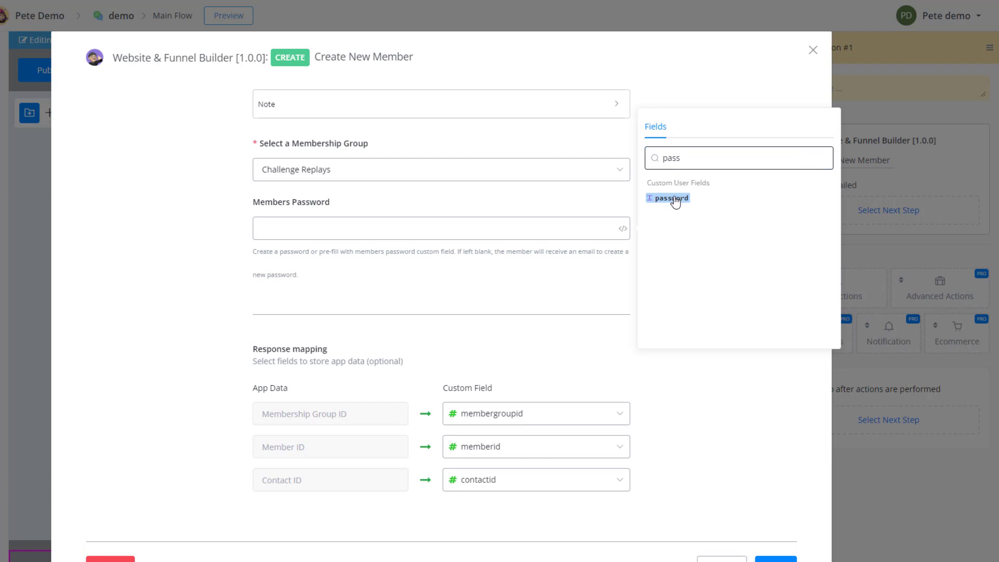
click(671, 198)
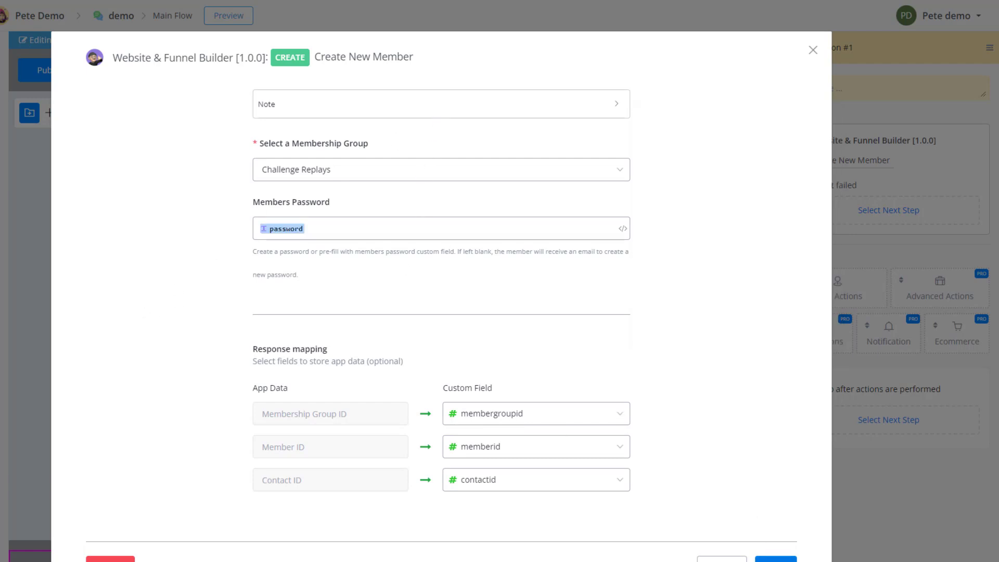
click(763, 560)
click(579, 509)
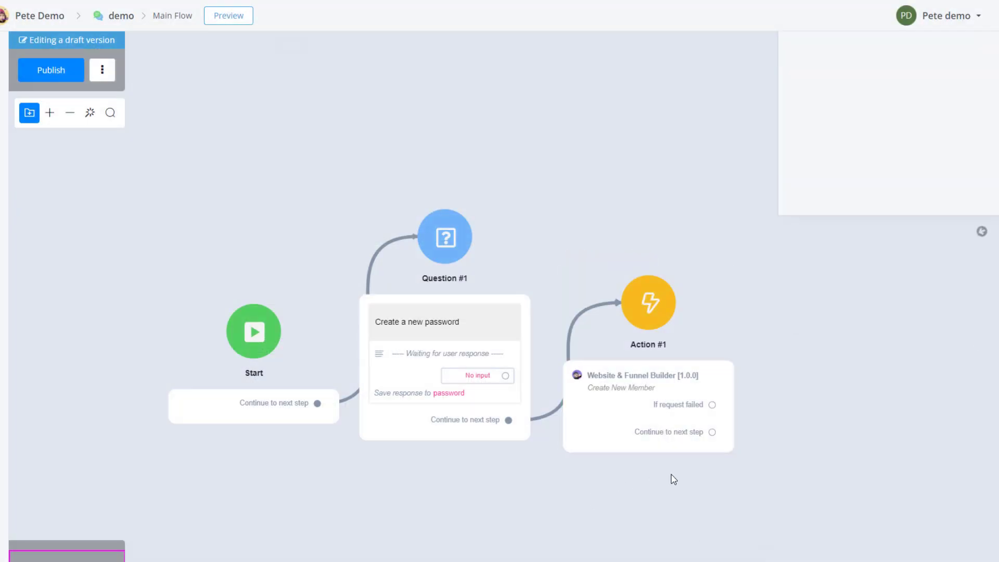
Step: Add a Send Message step that continues from Action #1 and give it a text item
drag(713, 433, 803, 286)
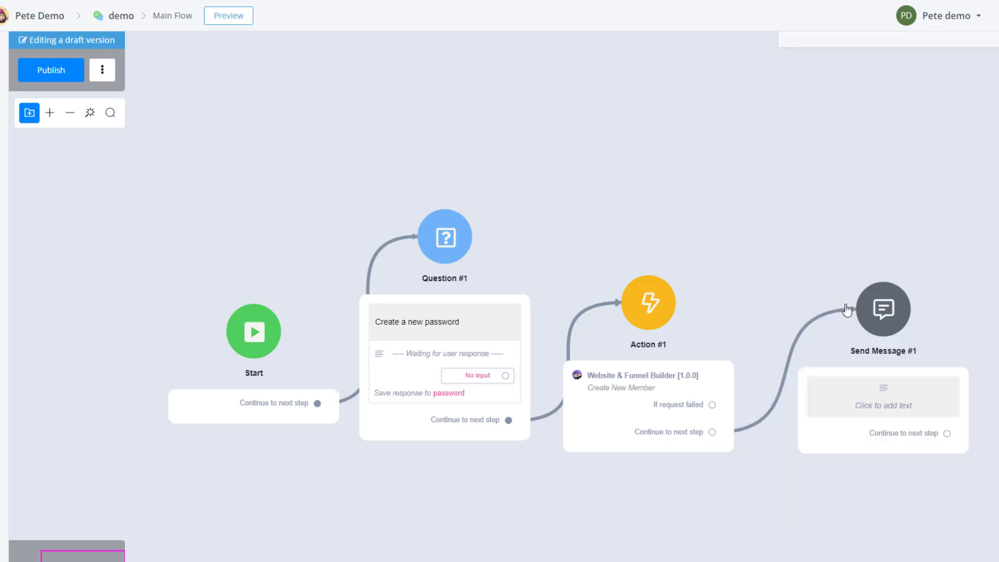
click(847, 311)
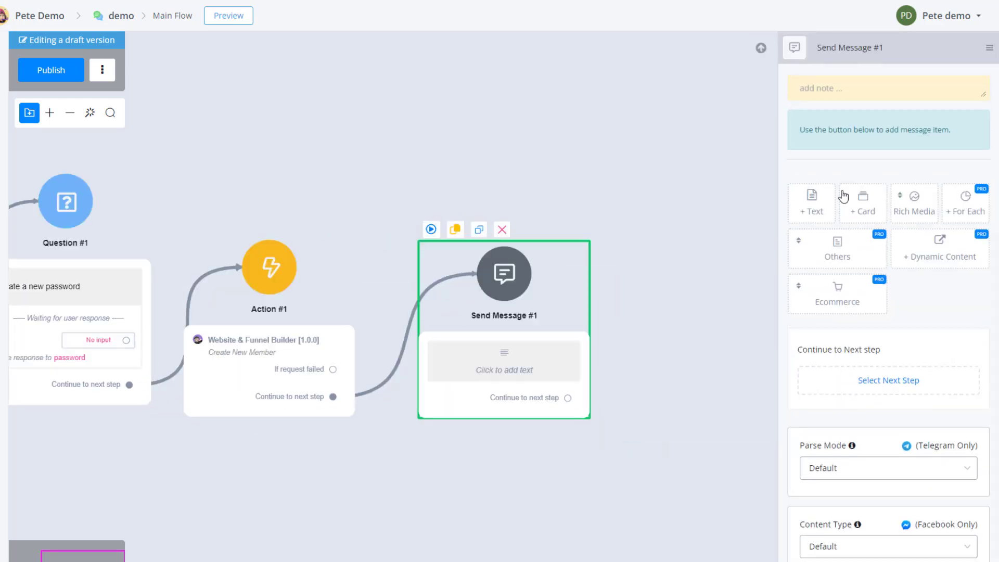
click(816, 200)
click(821, 88)
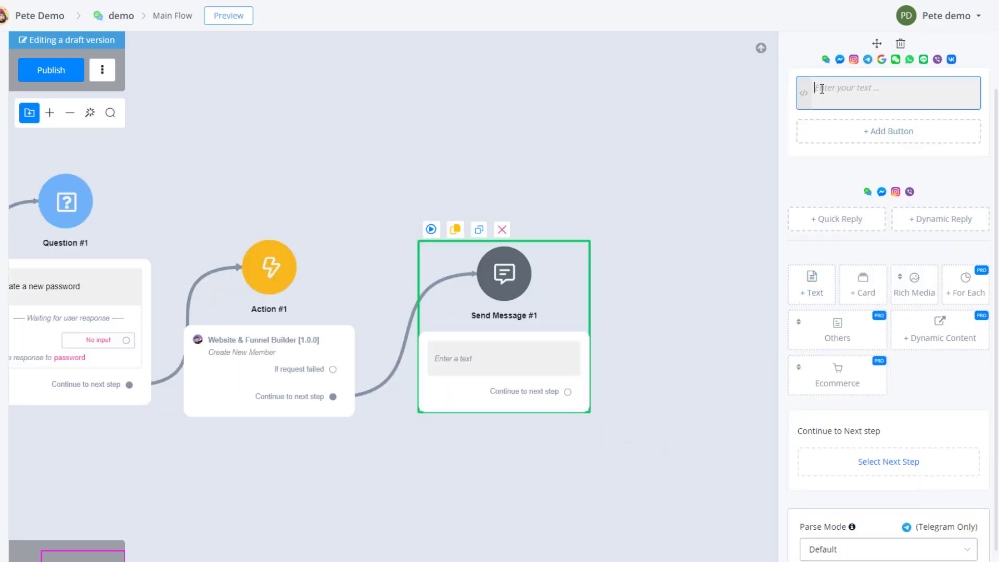
Step: Set the Send Message #1 text to "Thats you now added to xyz group."
text(Thats you now added to xyz group.)
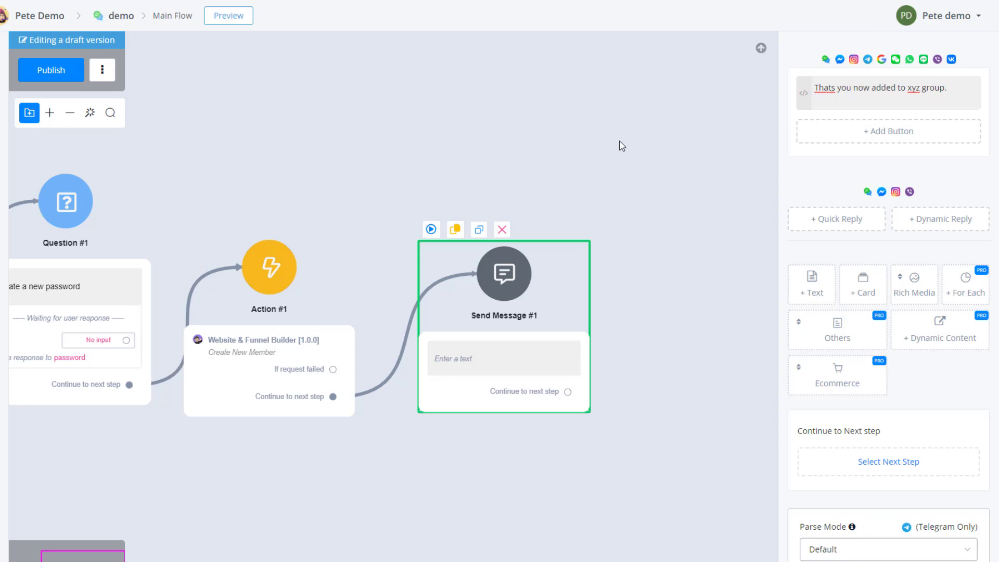
click(573, 156)
Step: Reposition Action #1 and Send Message #1 so the flow's steps sit closer together in an evenly spaced row
drag(419, 173, 570, 172)
drag(471, 186, 594, 170)
drag(569, 357, 555, 345)
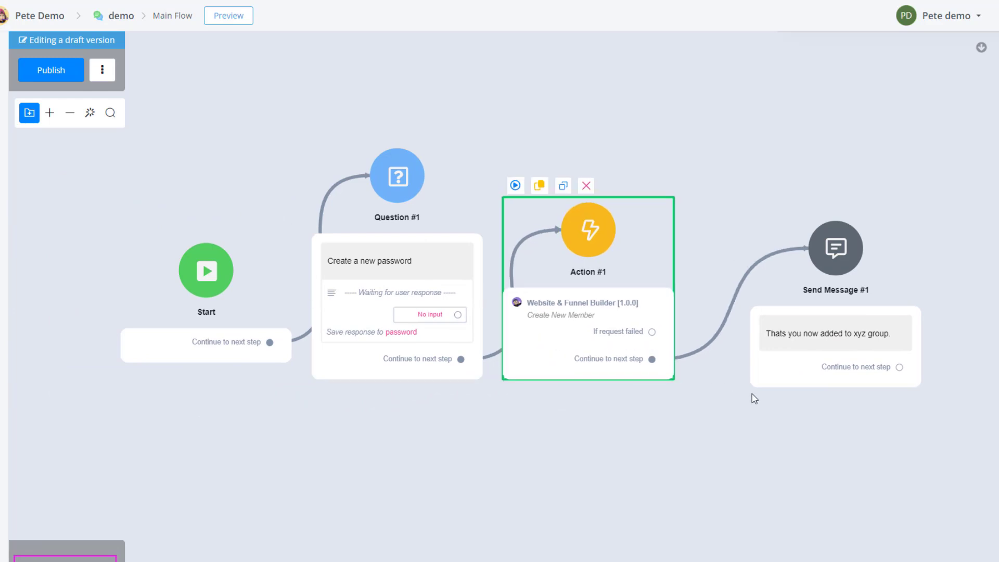
drag(786, 382, 730, 369)
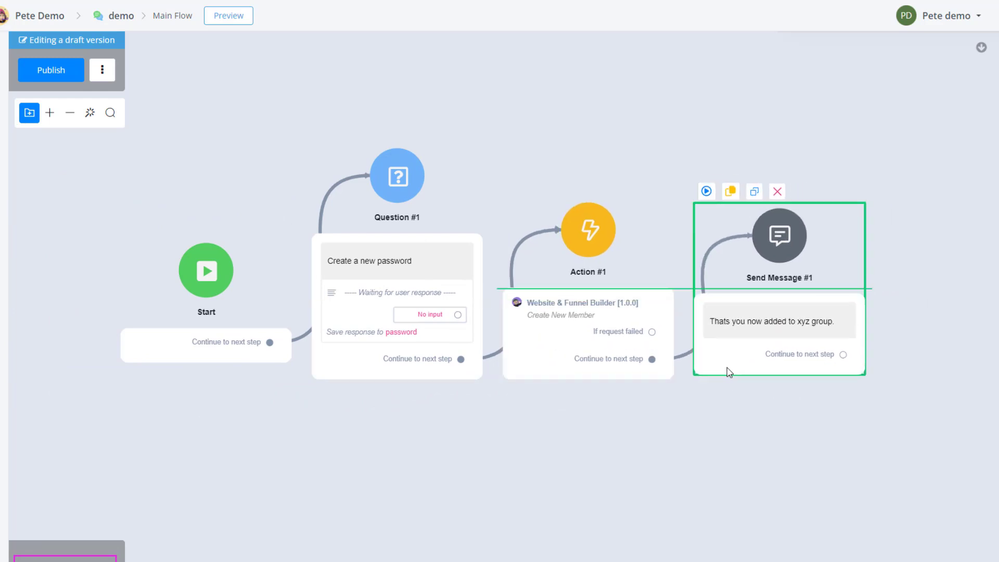
click(631, 436)
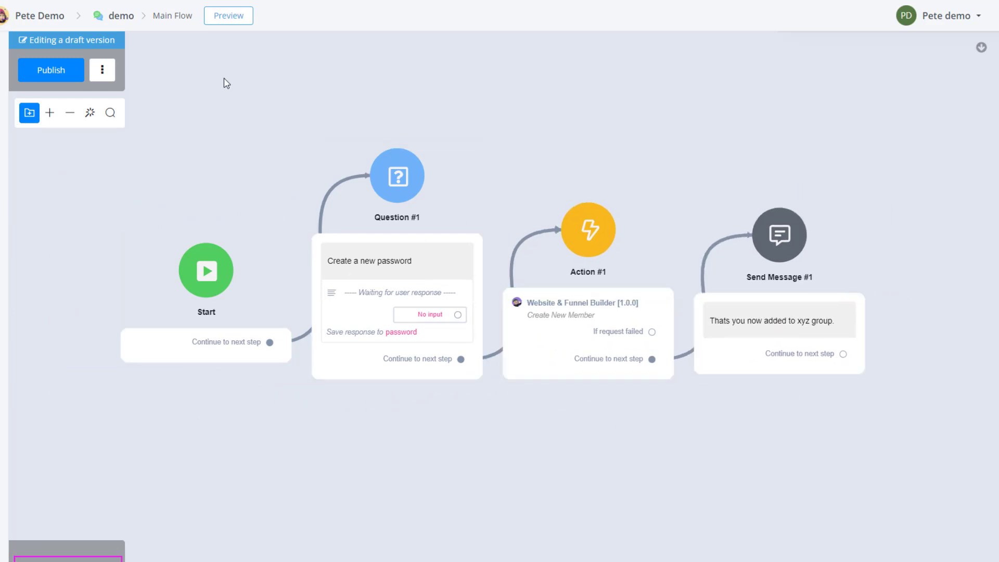
Step: Publish the flow and open its Web preview in a popup chat
click(62, 74)
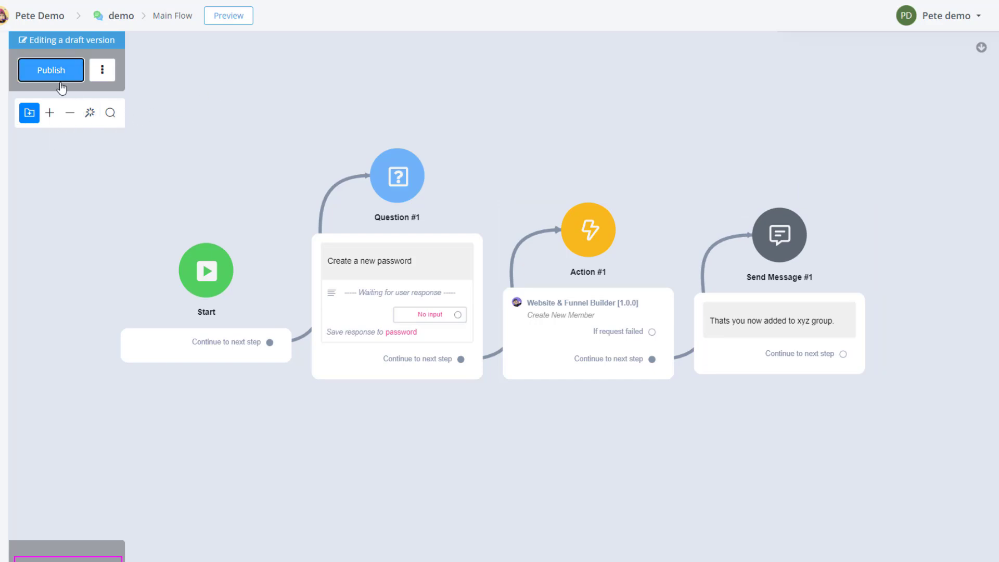
click(223, 20)
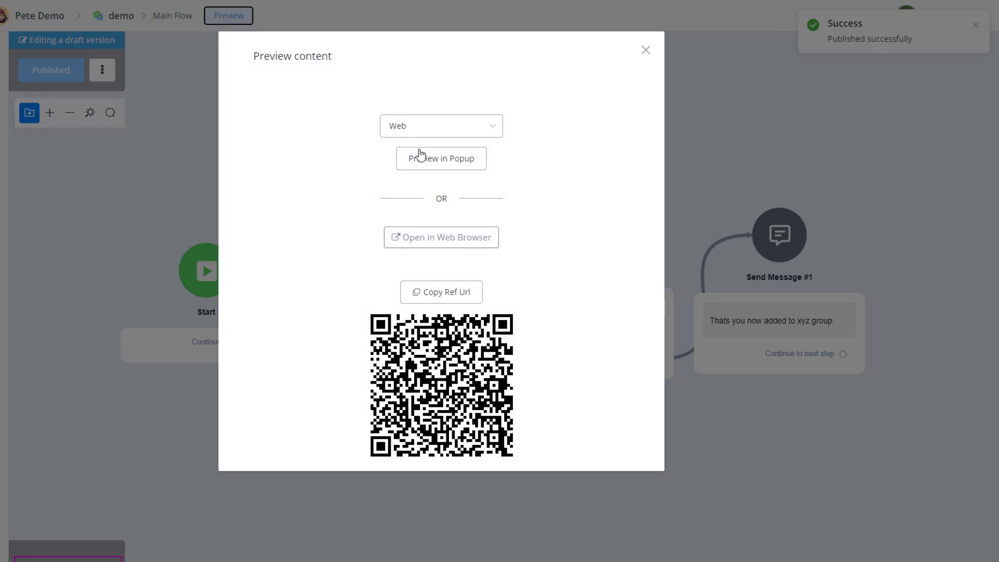
click(422, 163)
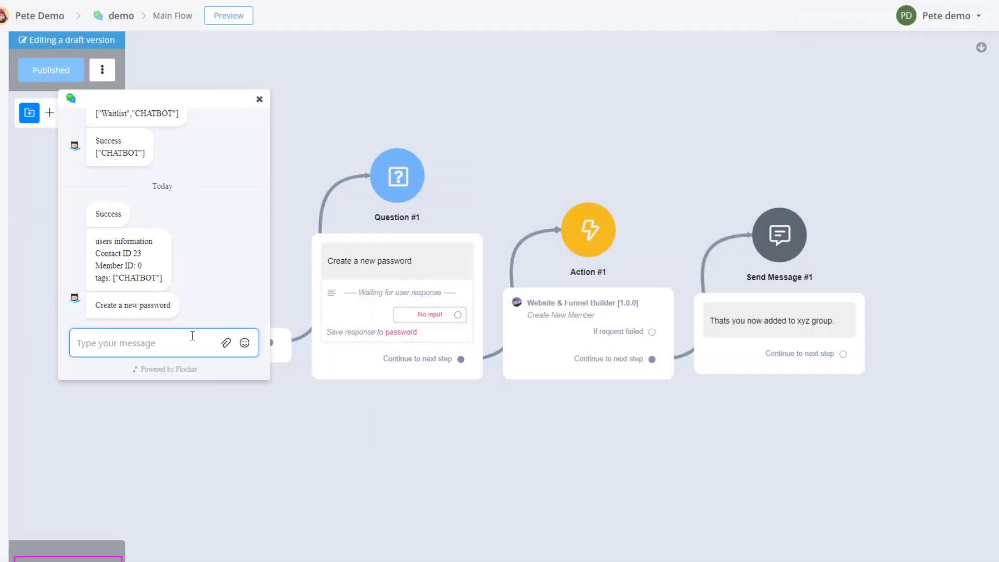
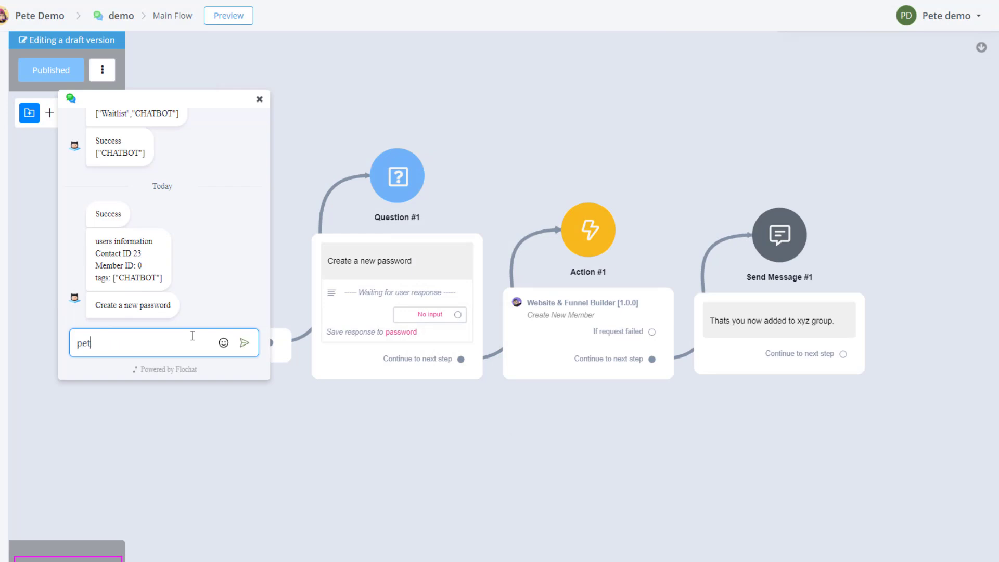
Step: Answer the preview chat's "Create a new password" question by sending the new member's password
key(Return)
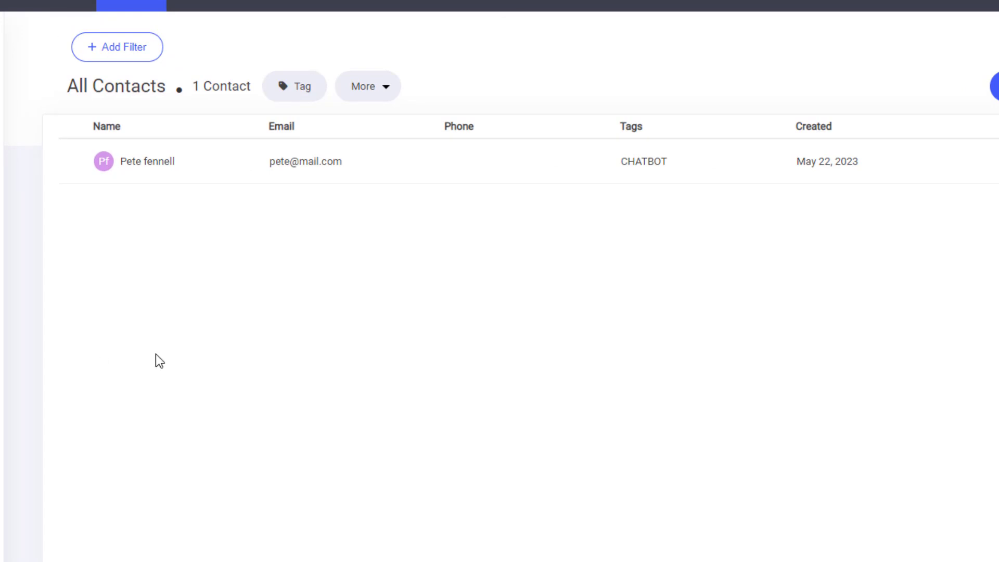
Step: Switch to the website builder's contact list and open the contact tagged CHATBOT to check its groups
click(129, 164)
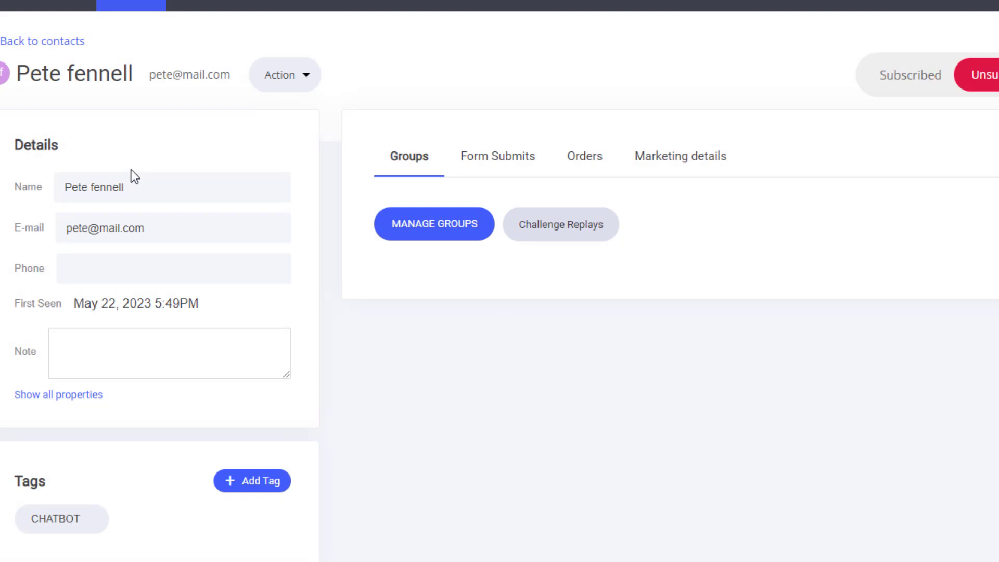